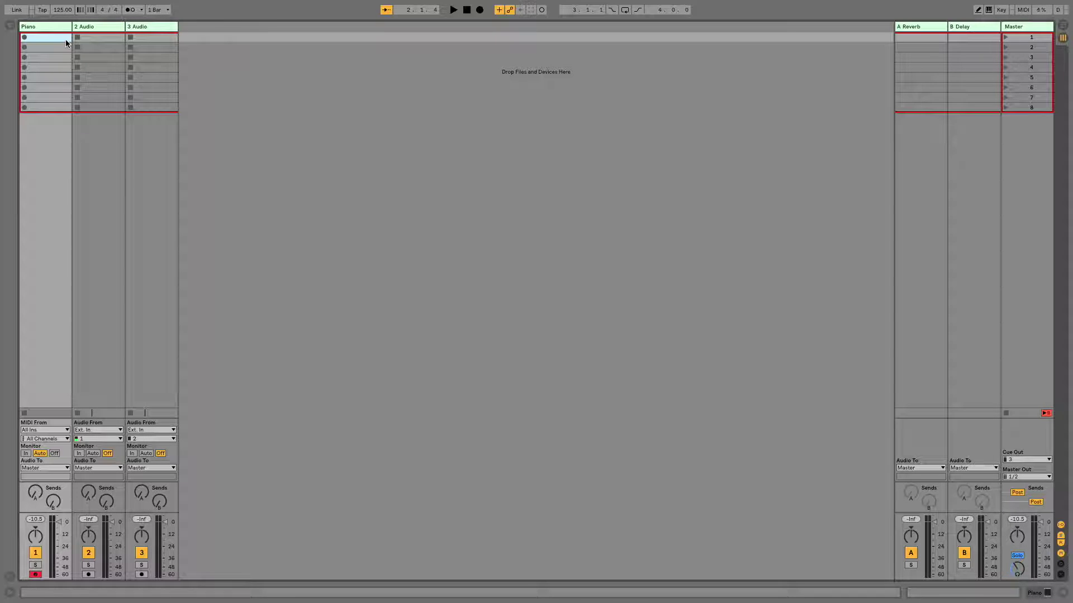
Record a MIDI clip into the first slot of the Piano track and play it back
{"action": "key", "text": "Return"}
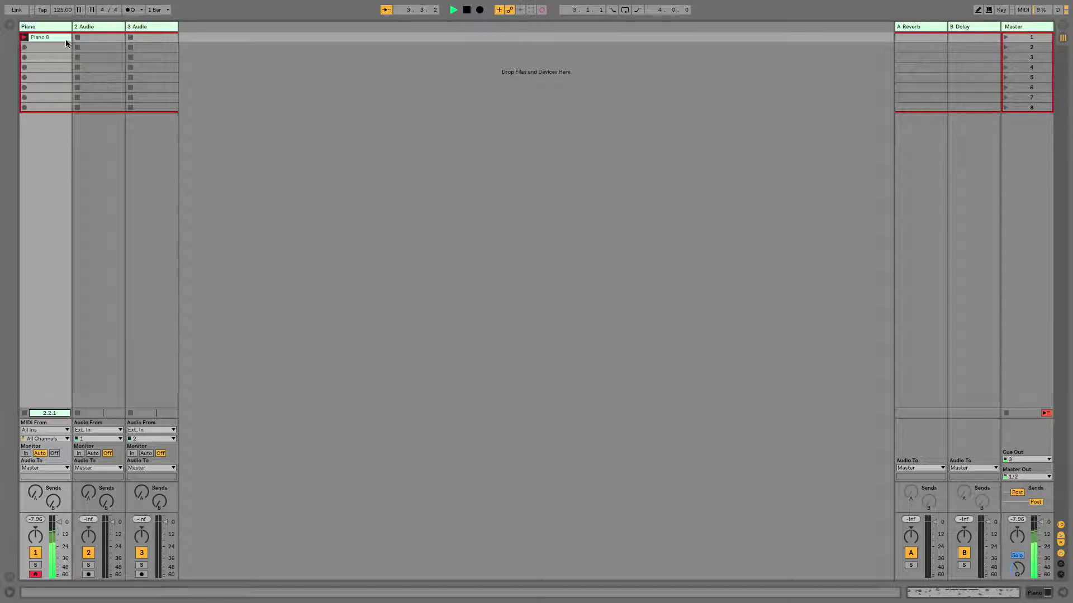
{"action": "key", "text": "space"}
{"action": "key", "text": "space"}
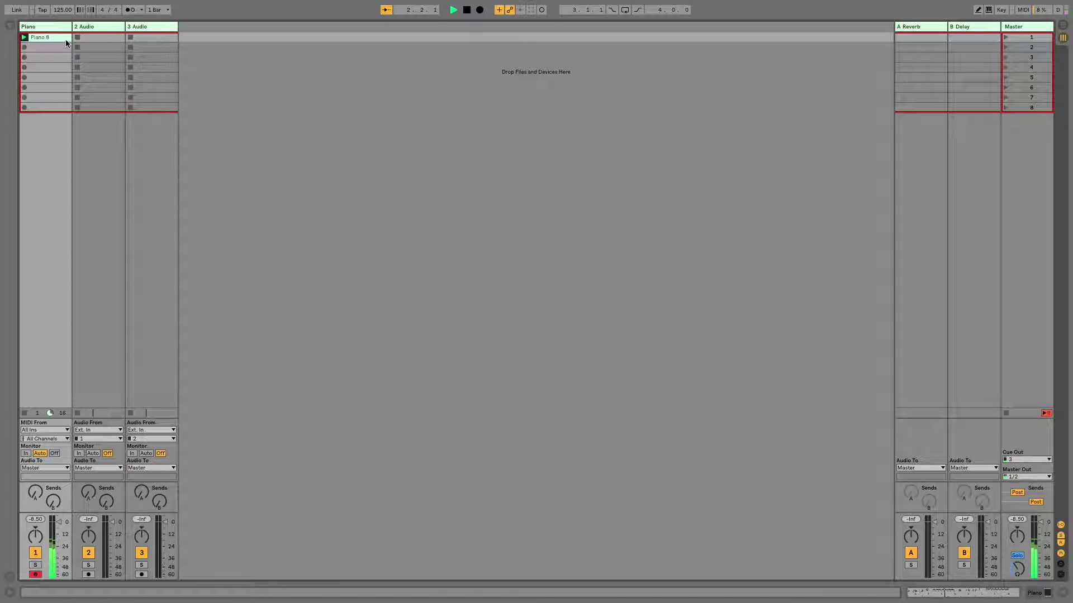
Open the recorded piano clip in an enlarged note editor and turn Fold off
{"action": "double_click", "coordinate": [34, 38]}
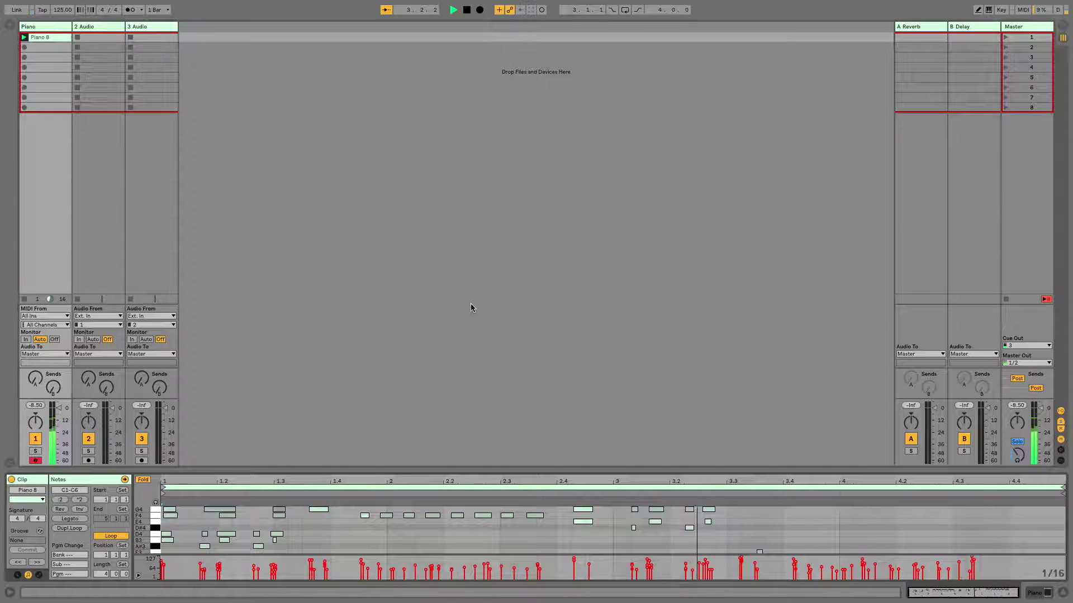
{"action": "left_click_drag", "start_coordinate": [756, 471], "coordinate": [740, 166]}
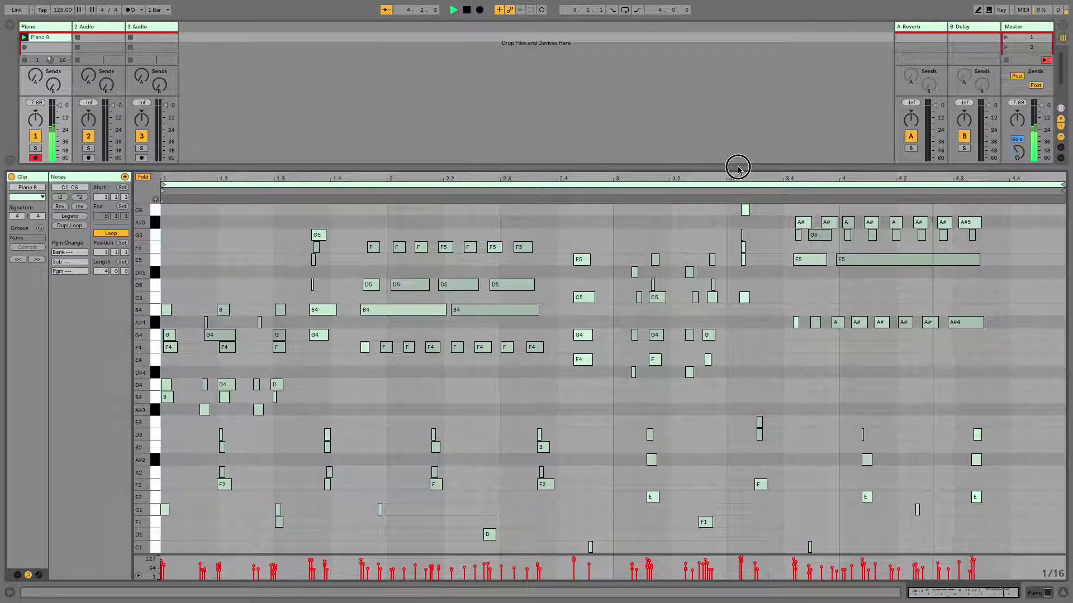
{"action": "left_click", "coordinate": [143, 177]}
Collapse the clip view, then reopen the Piano clip with its note editor enlarged to about half the window height
{"action": "left_click_drag", "start_coordinate": [174, 167], "coordinate": [173, 599]}
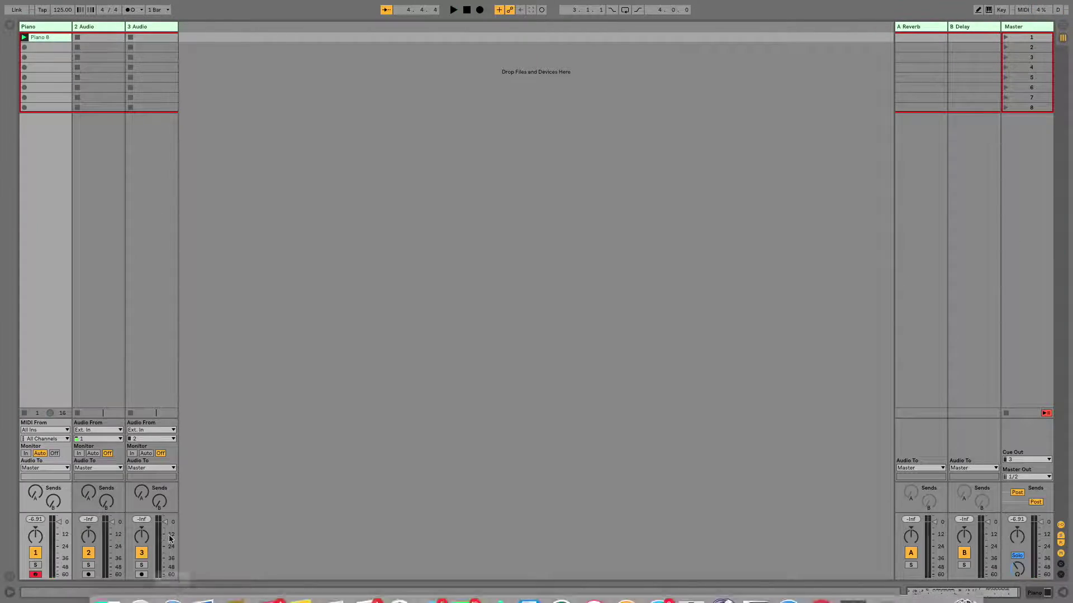
{"action": "double_click", "coordinate": [50, 36]}
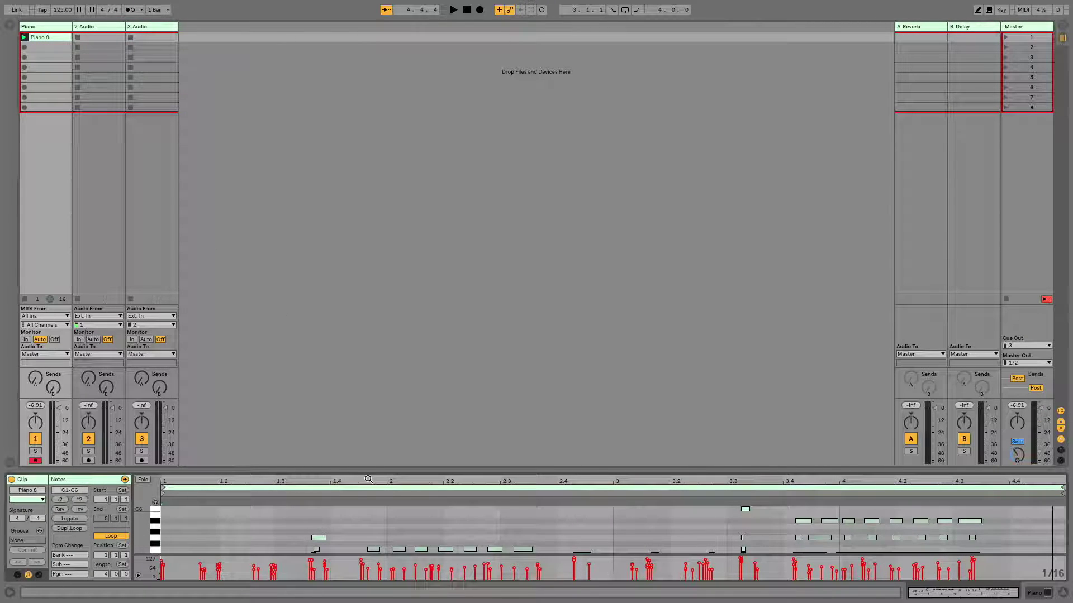
{"action": "left_click_drag", "start_coordinate": [368, 469], "coordinate": [346, 275]}
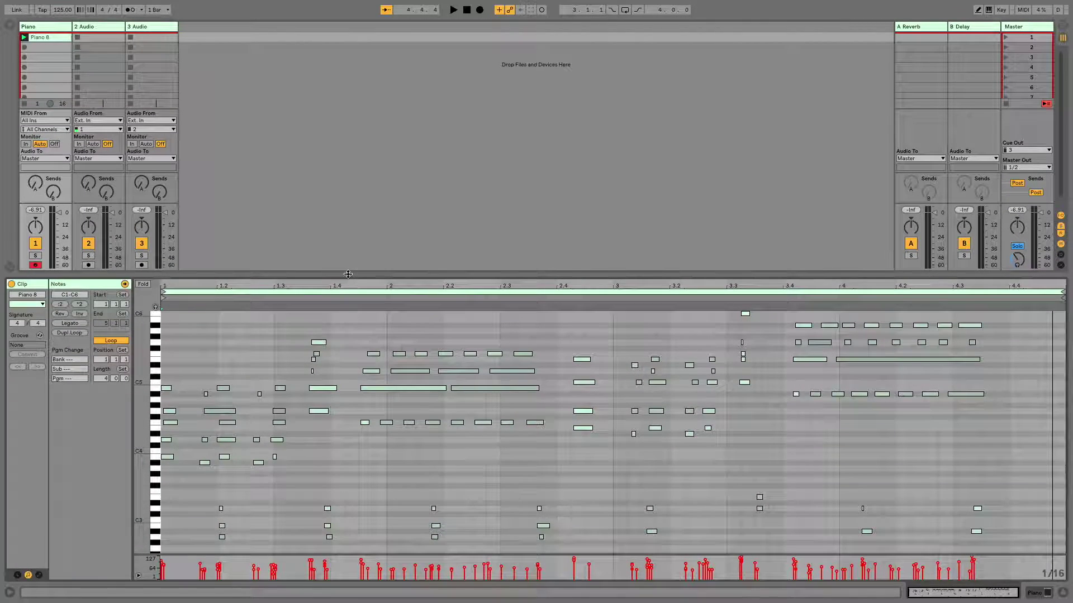
Zoom into the piano clip through its overview, examine several sections, and zoom back out to the whole clip
{"action": "left_click", "coordinate": [404, 328]}
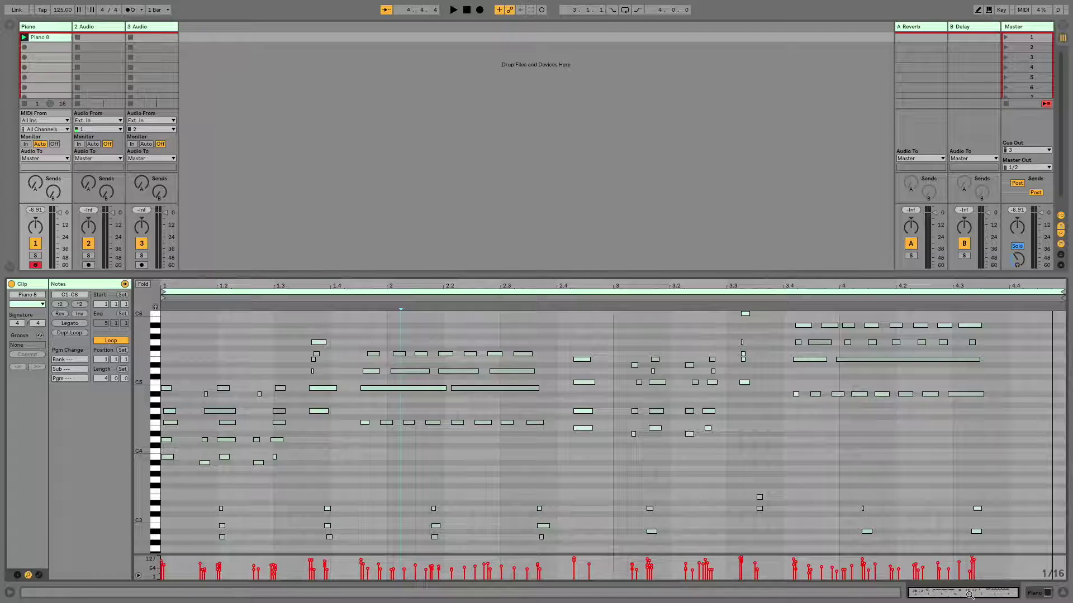
{"action": "mouse_move", "coordinate": [969, 595]}
{"action": "left_mouse_down"}
{"action": "mouse_move", "coordinate": [976, 602]}
{"action": "mouse_move", "coordinate": [944, 591]}
{"action": "mouse_move", "coordinate": [984, 594]}
{"action": "left_mouse_up"}
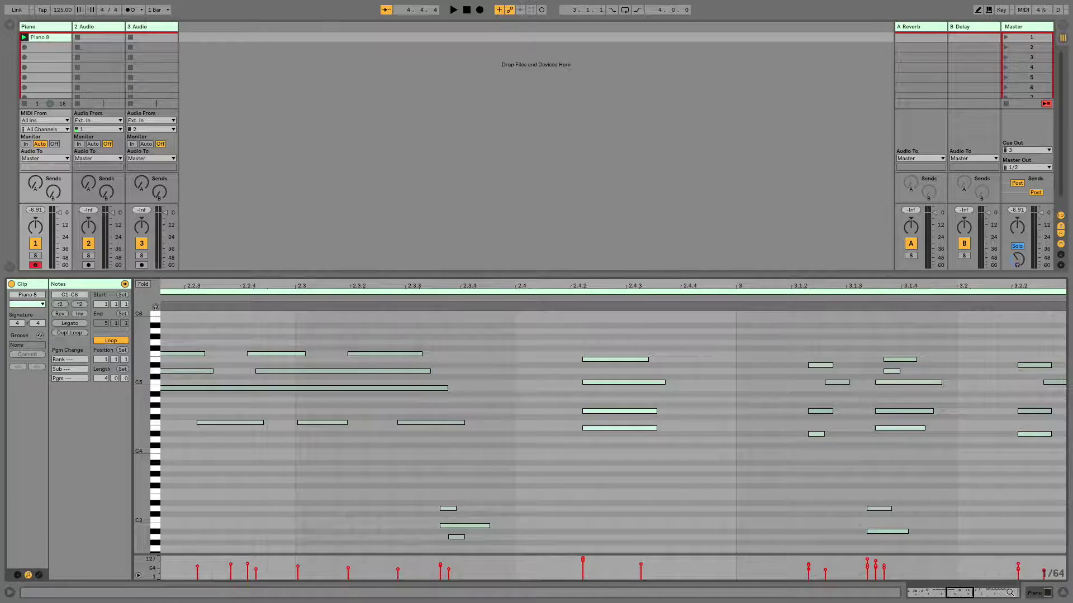
{"action": "left_click", "coordinate": [1009, 593]}
{"action": "left_click", "coordinate": [953, 593]}
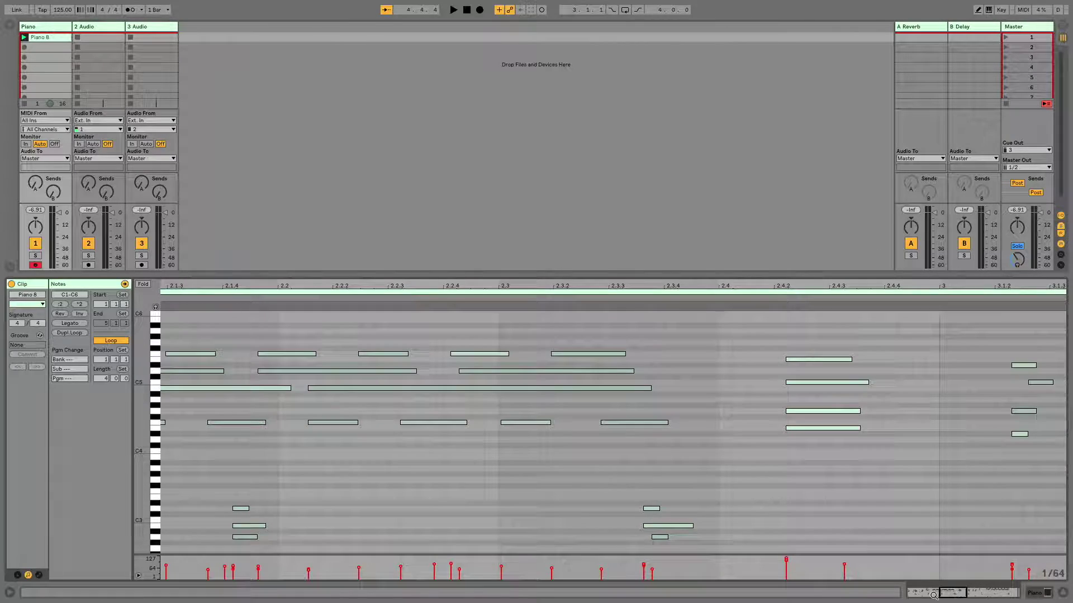
{"action": "left_click", "coordinate": [923, 594]}
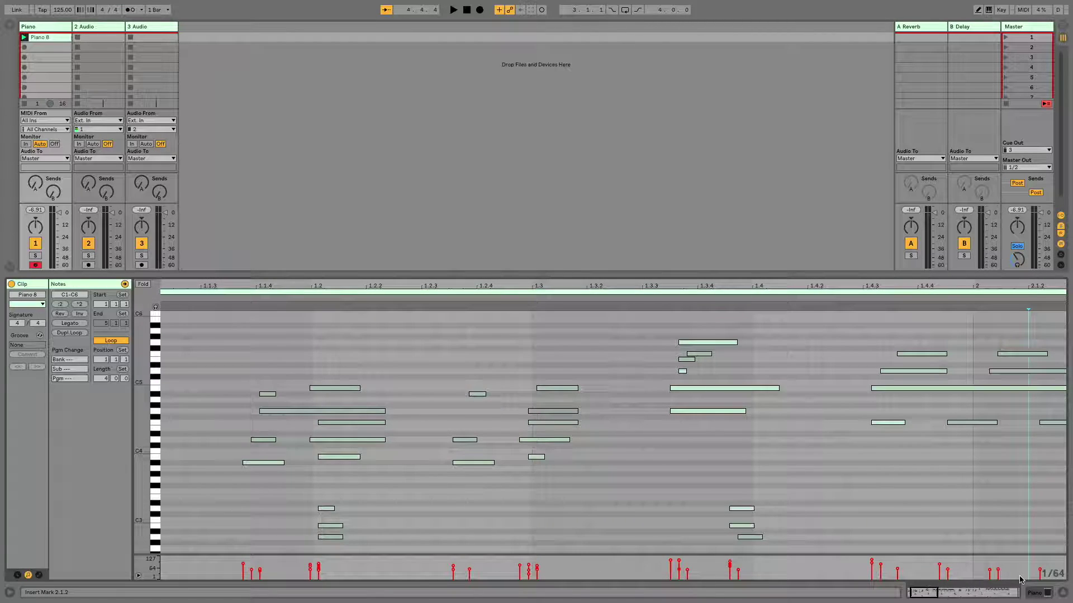
{"action": "left_click_drag", "start_coordinate": [924, 592], "coordinate": [965, 589]}
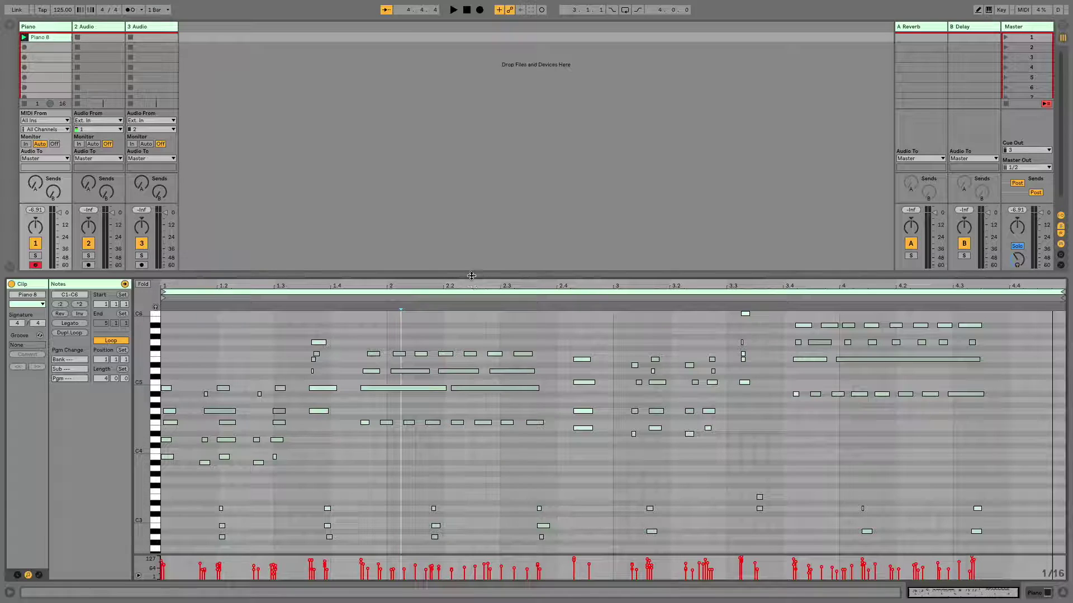
Zoom to the clip's time range from 2.1.1 to 2.4.3, return to the full clip view and clear the selection
{"action": "left_click_drag", "start_coordinate": [389, 469], "coordinate": [584, 467]}
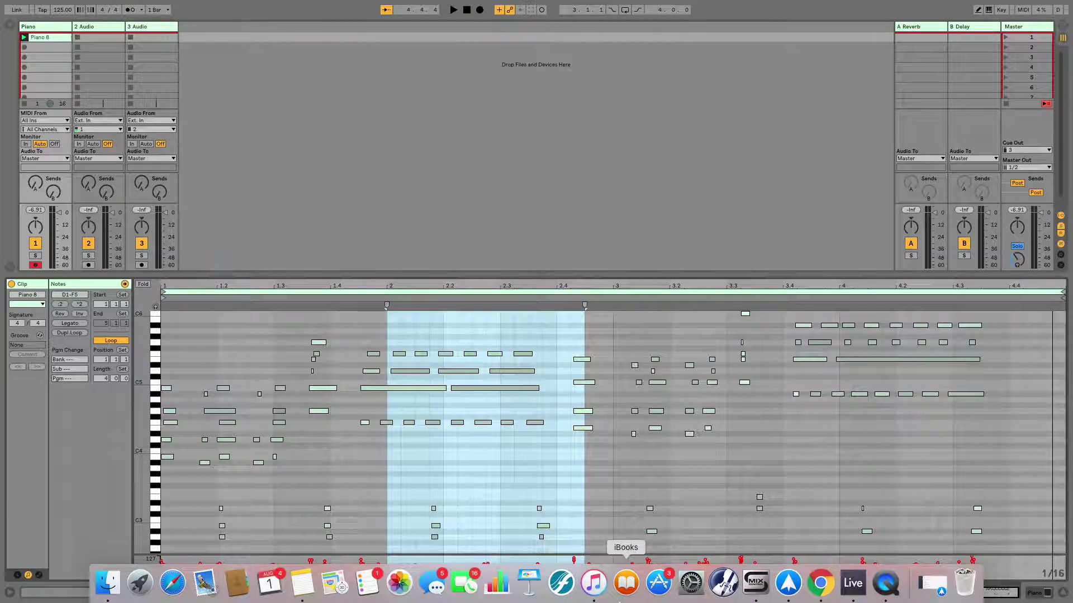
{"action": "key", "text": "z"}
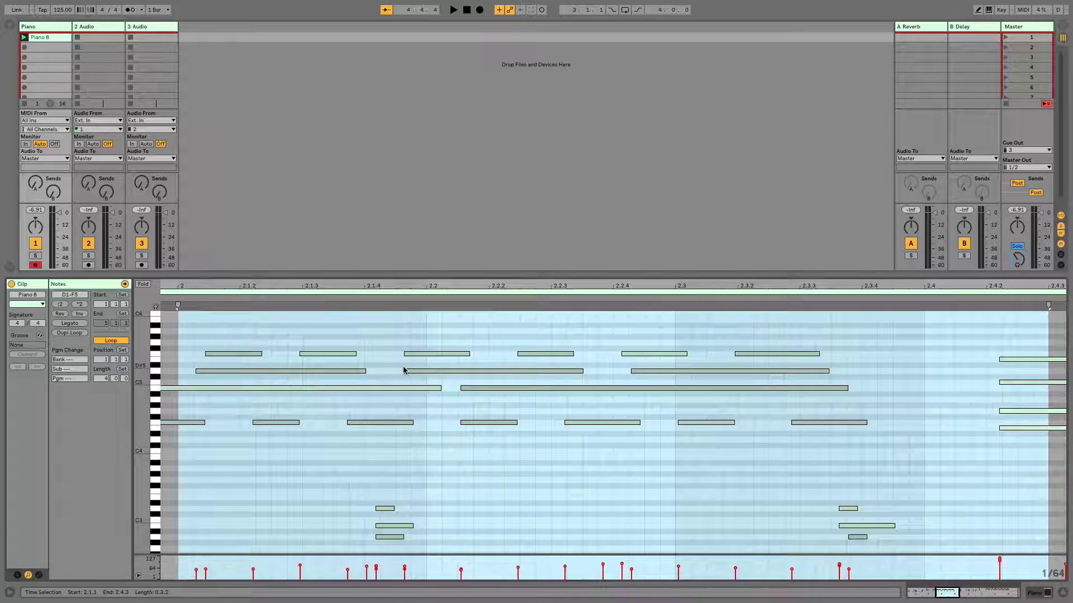
{"action": "key", "text": "x"}
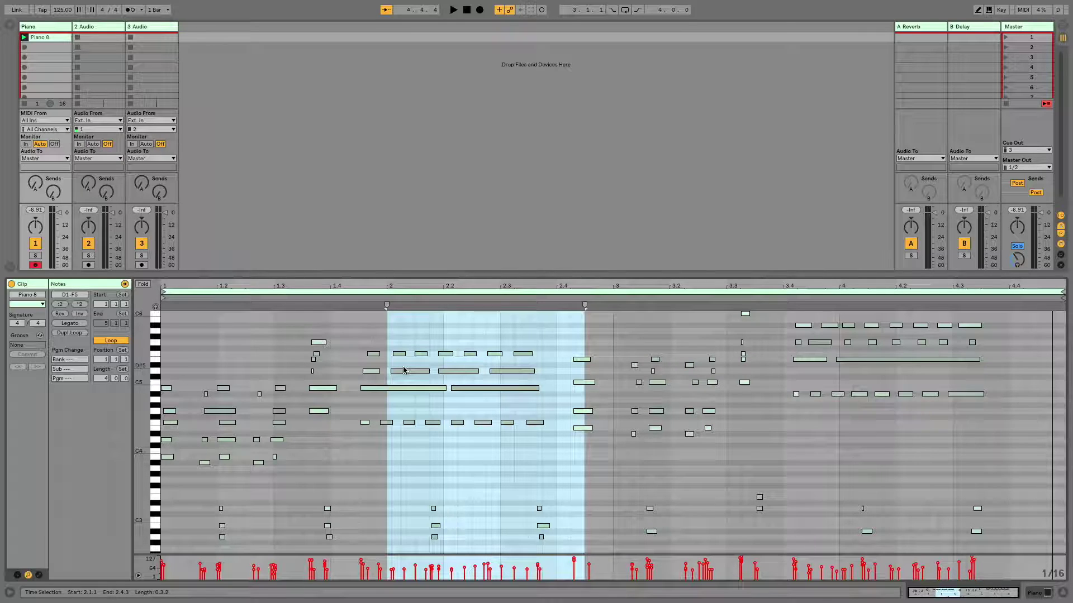
{"action": "left_click", "coordinate": [344, 460]}
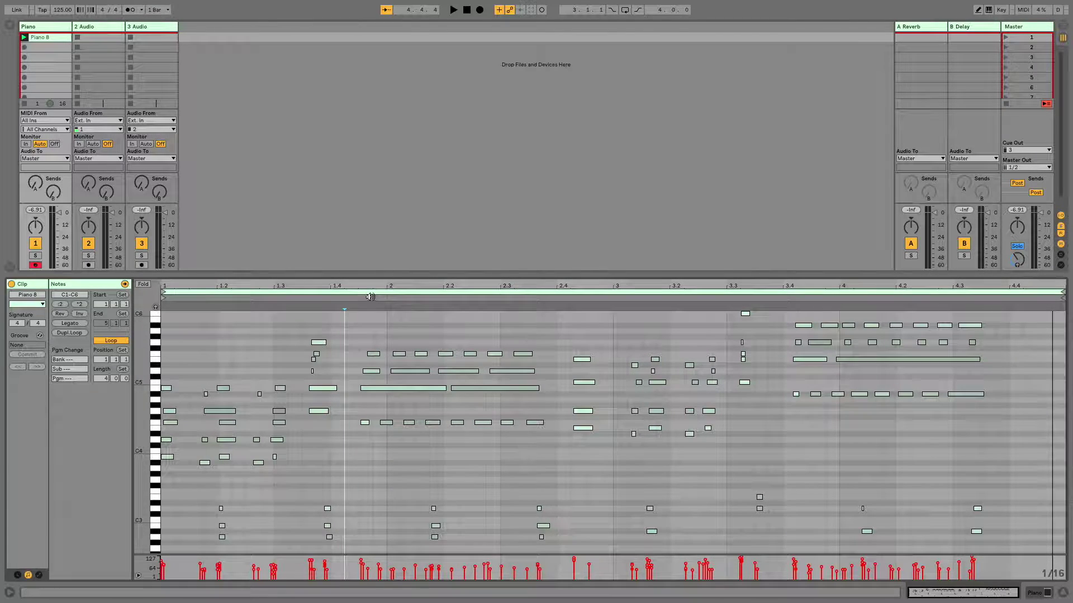
Turn Fold on to show only the used notes and enlarge the note editor to nearly the full window height
{"action": "mouse_move", "coordinate": [371, 286]}
{"action": "left_mouse_down"}
{"action": "mouse_move", "coordinate": [370, 414]}
{"action": "mouse_move", "coordinate": [370, 287]}
{"action": "left_mouse_up"}
{"action": "mouse_move", "coordinate": [139, 360]}
{"action": "left_mouse_down"}
{"action": "mouse_move", "coordinate": [117, 360]}
{"action": "mouse_move", "coordinate": [154, 361]}
{"action": "mouse_move", "coordinate": [131, 361]}
{"action": "left_mouse_up"}
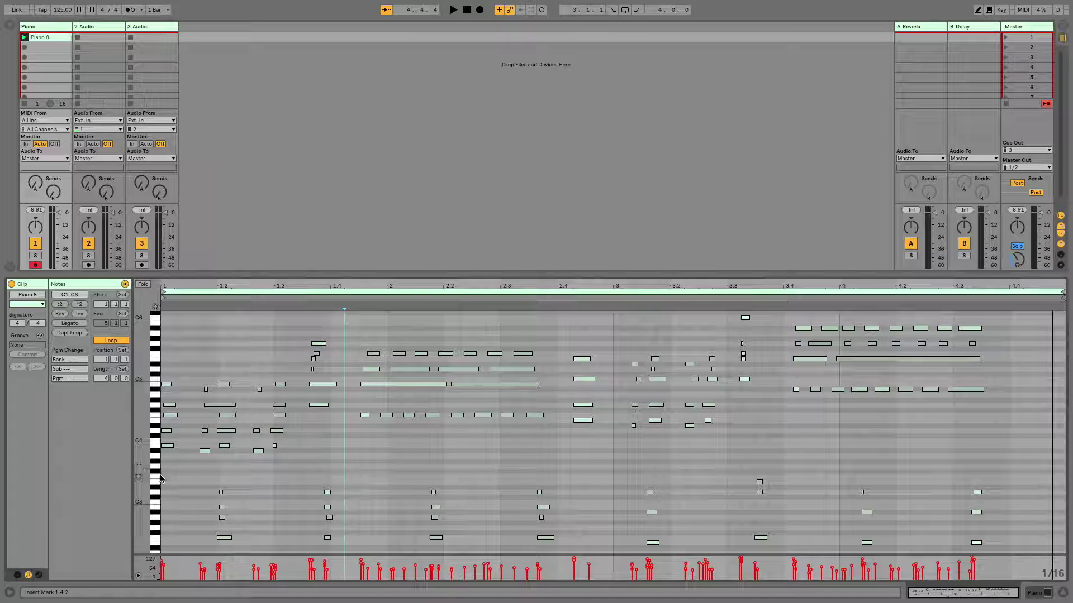
{"action": "left_click", "coordinate": [144, 284]}
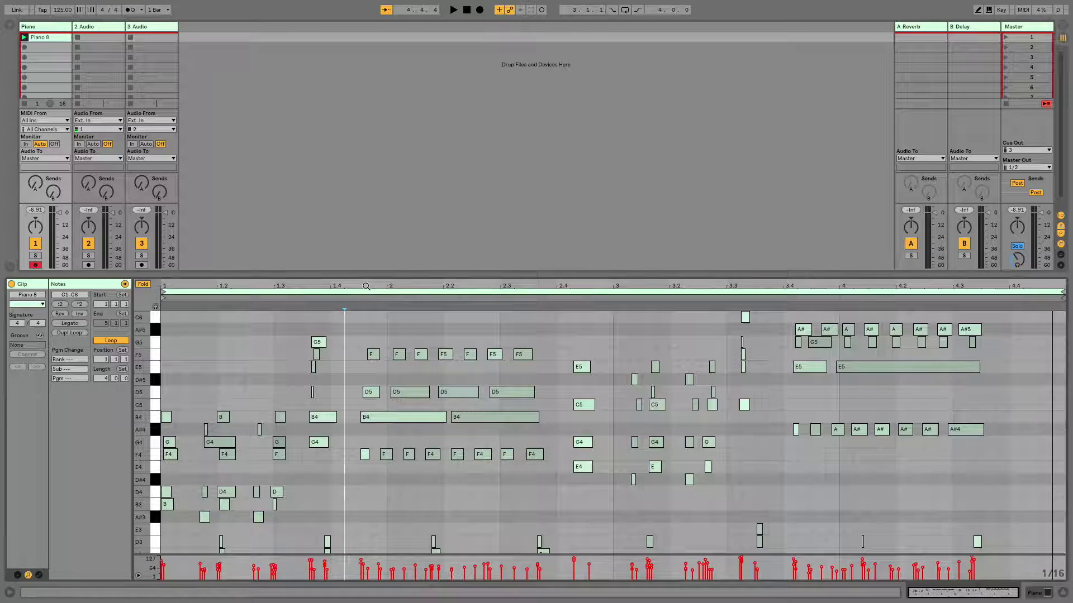
{"action": "left_click_drag", "start_coordinate": [367, 280], "coordinate": [373, 81]}
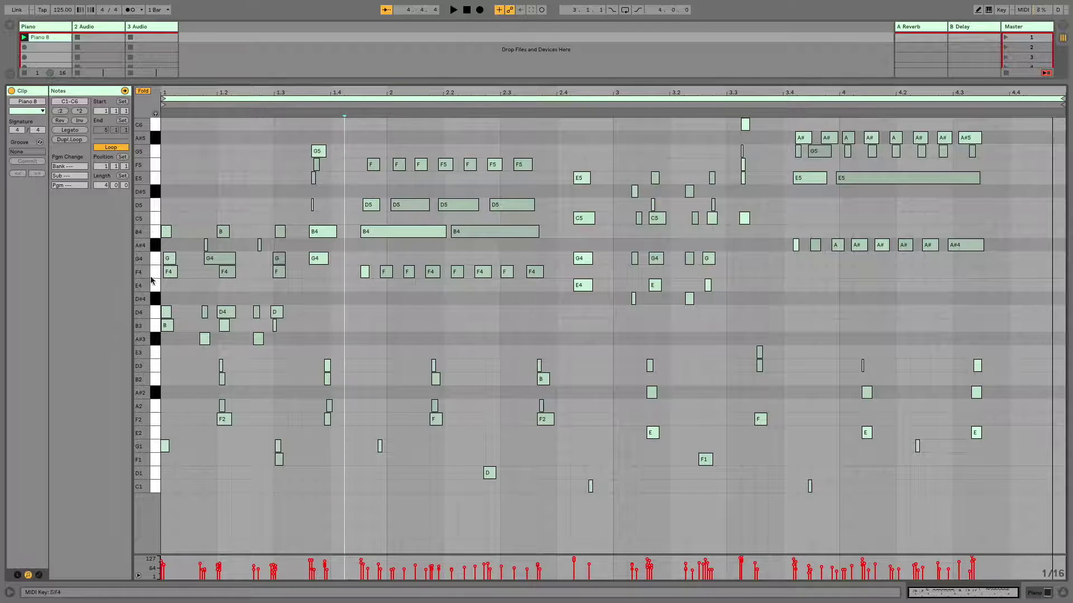
Switch Fold off and on twice to compare the full key range with only the used notes
{"action": "left_click", "coordinate": [145, 91]}
{"action": "left_click", "coordinate": [147, 91]}
{"action": "left_click", "coordinate": [145, 91]}
{"action": "left_click", "coordinate": [146, 92]}
Zoom to the time range from 2.1.1 to 2.4.1 and examine other parts of the clip through the overview
{"action": "left_click_drag", "start_coordinate": [388, 337], "coordinate": [551, 332]}
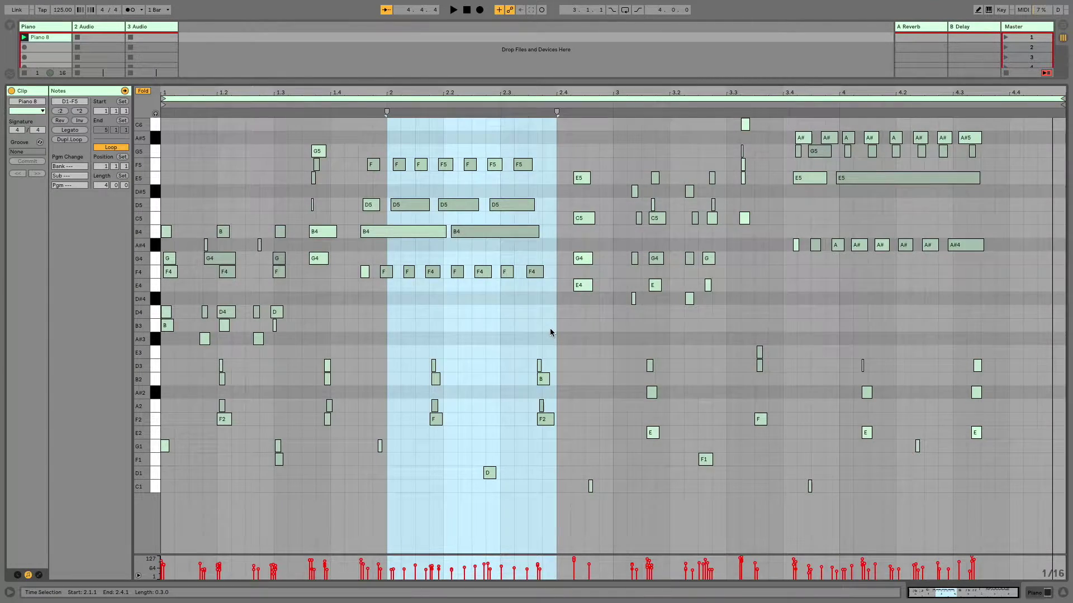
{"action": "key", "text": "z"}
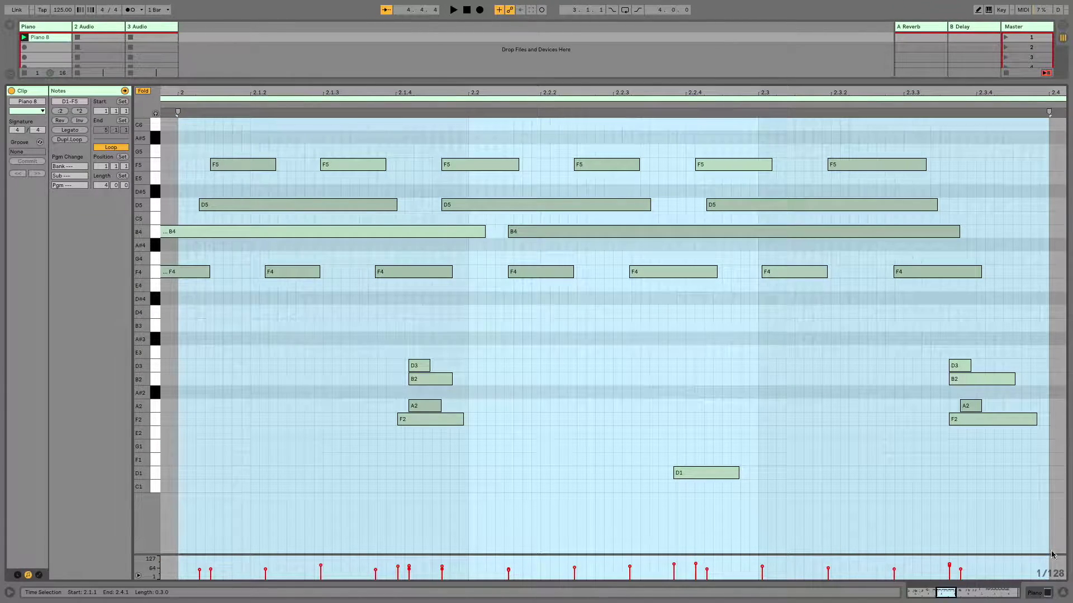
{"action": "left_click", "coordinate": [1000, 590]}
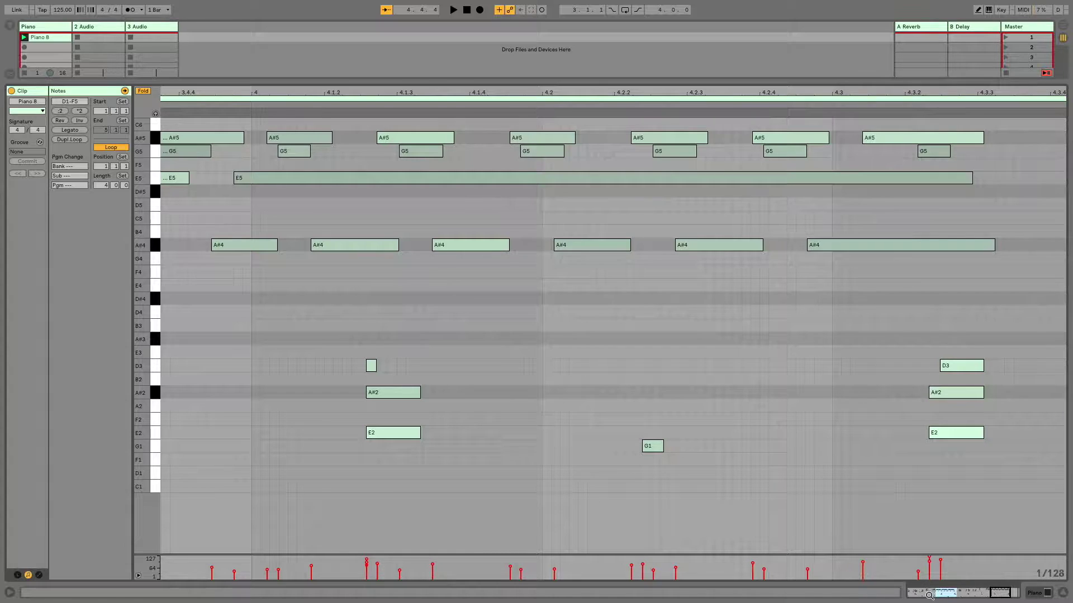
{"action": "left_click", "coordinate": [927, 592]}
{"action": "left_click", "coordinate": [953, 592]}
{"action": "left_click", "coordinate": [986, 591]}
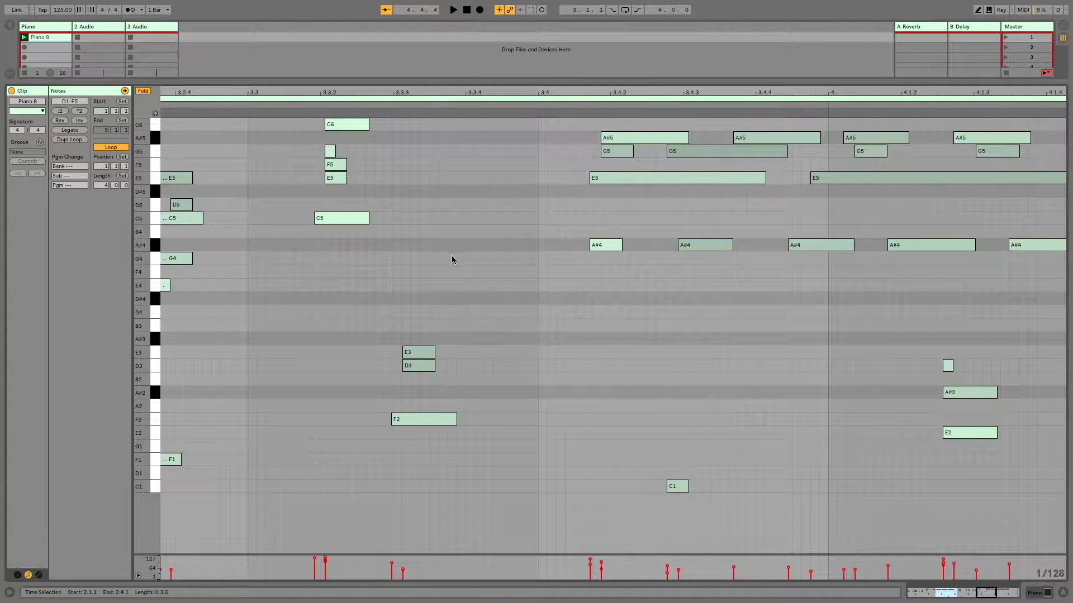
Turn Fold off with the whole piano clip in view, and reduce the height of the note editor
{"action": "left_click", "coordinate": [143, 92]}
{"action": "double_click", "coordinate": [300, 92]}
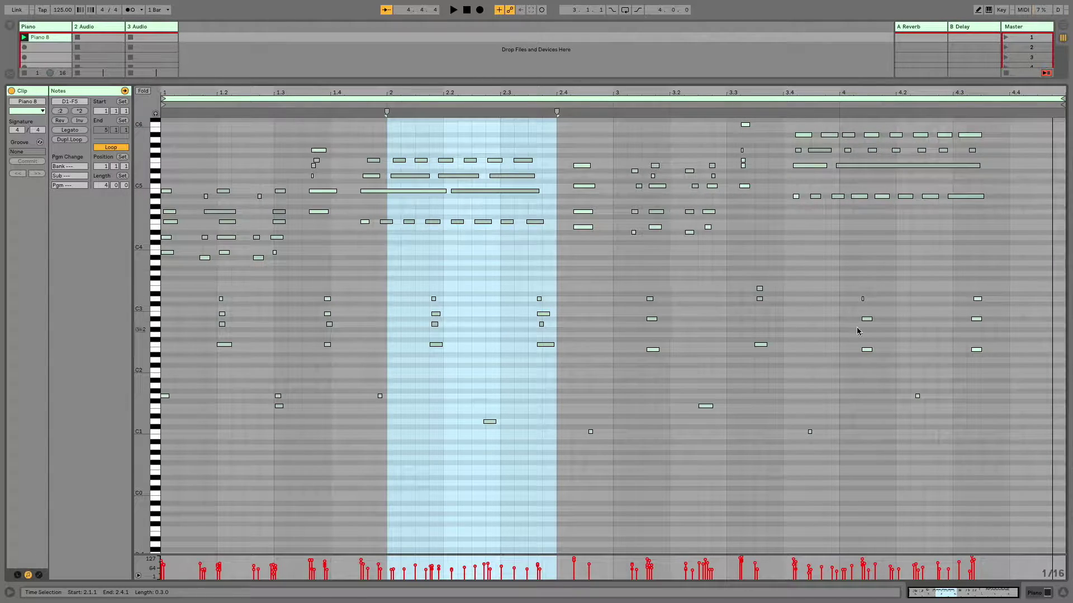
{"action": "scroll", "coordinate": [858, 331], "scroll_direction": "up", "scroll_amount": 5}
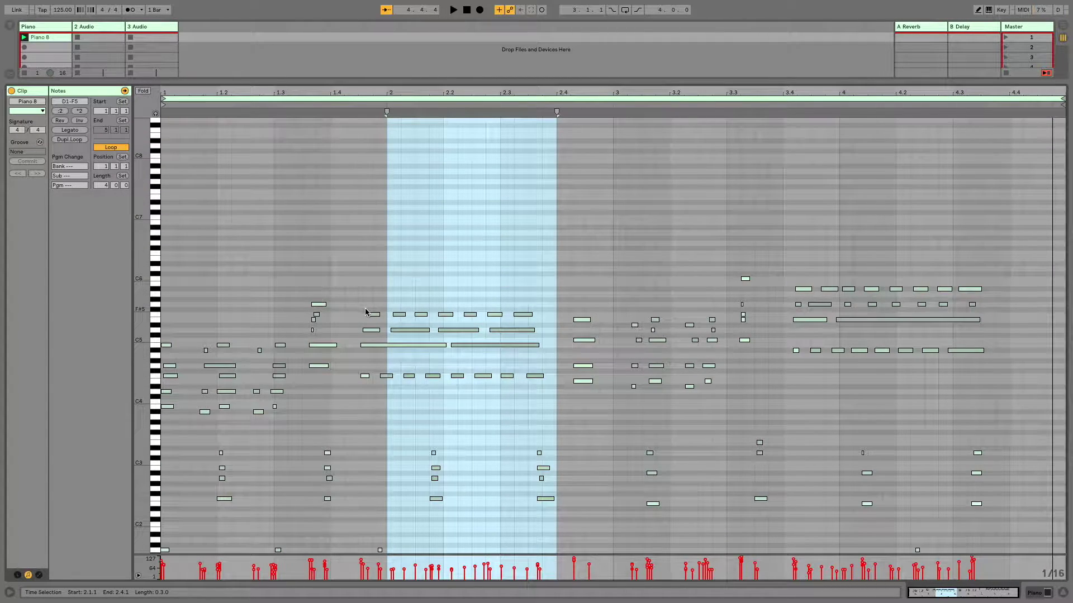
{"action": "left_click_drag", "start_coordinate": [475, 81], "coordinate": [510, 438]}
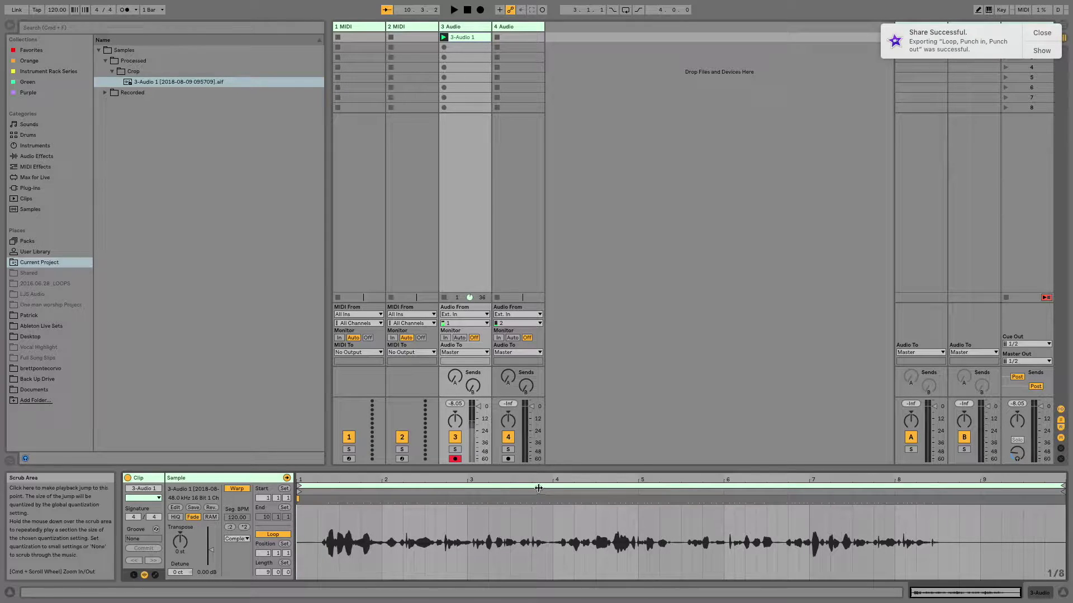
Enlarge the sample editor of the 3-Audio 1 clip and zoom its waveform in around 4.1.3 and back out
{"action": "left_click_drag", "start_coordinate": [542, 468], "coordinate": [559, 217]}
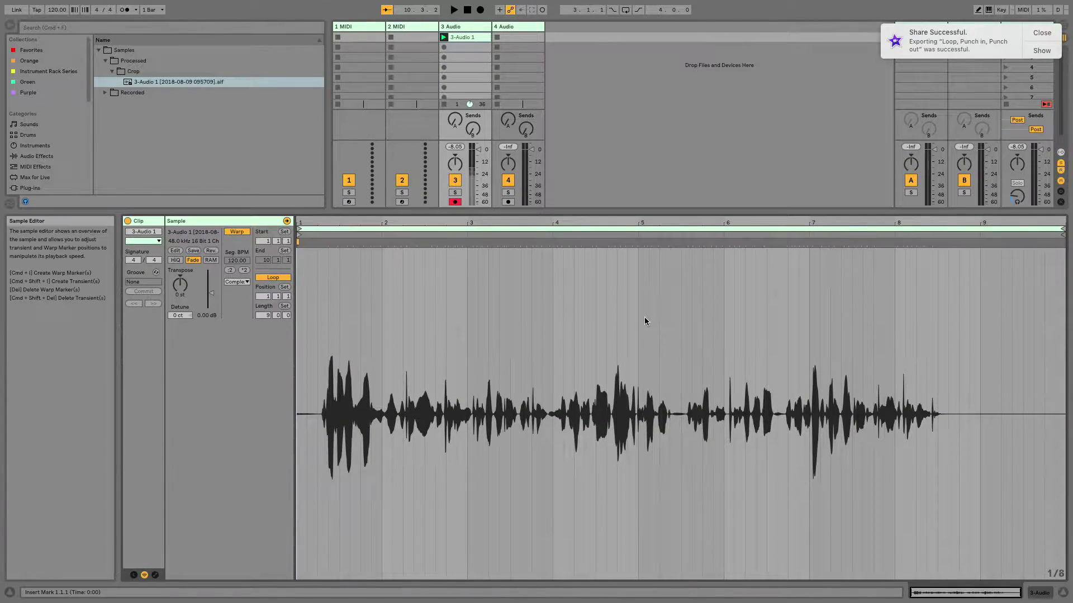
{"action": "left_click", "coordinate": [560, 340]}
{"action": "key", "text": "plus"}
{"action": "key", "text": "plus"}
{"action": "key", "text": "plus"}
{"action": "key", "text": "plus"}
{"action": "key", "text": "plus"}
{"action": "key", "text": "plus"}
{"action": "key", "text": "plus"}
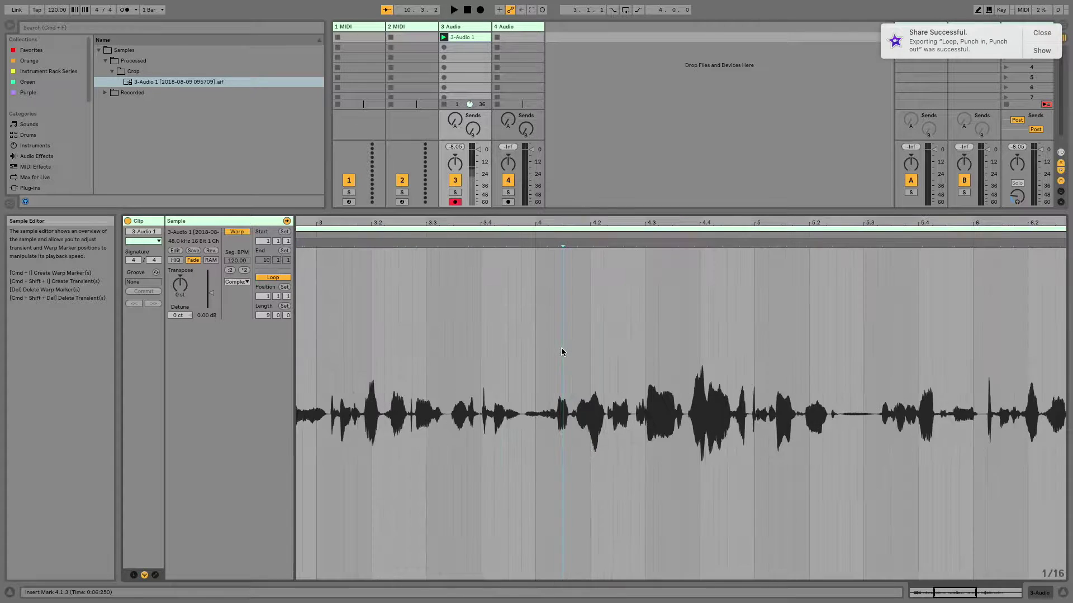
{"action": "key", "text": "minus"}
{"action": "key", "text": "minus"}
{"action": "key", "text": "minus"}
{"action": "key", "text": "minus"}
{"action": "key", "text": "minus"}
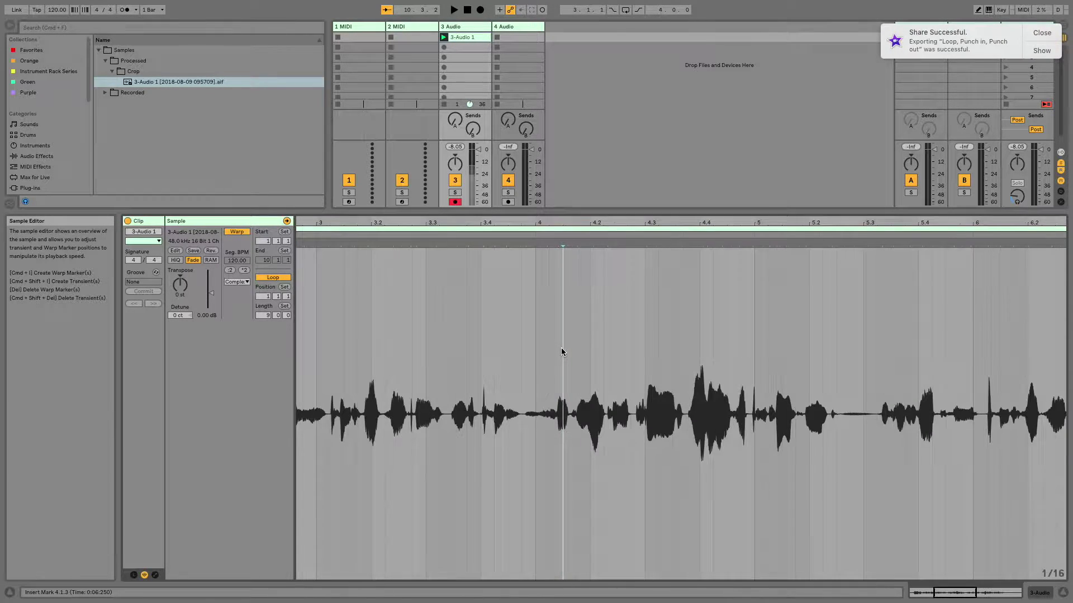